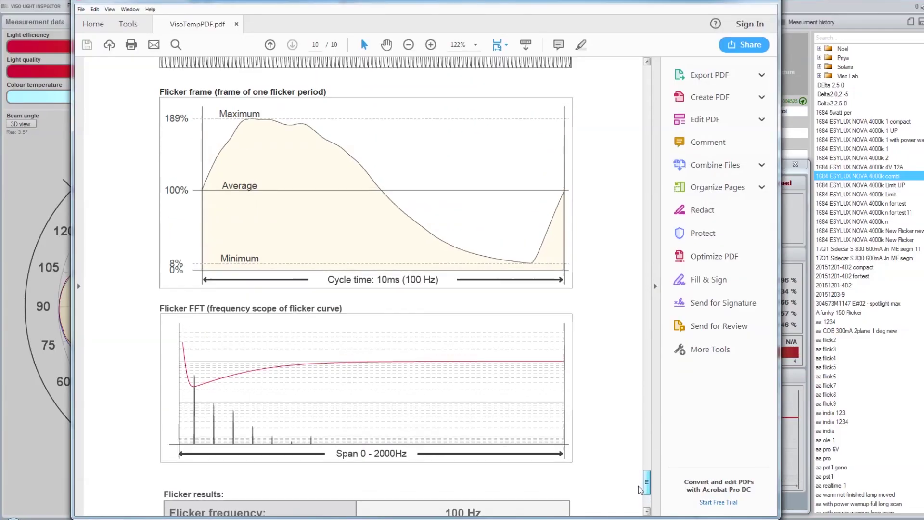
{"action": "left_click_drag", "start_coordinate": [645, 405], "coordinate": [643, 344]}
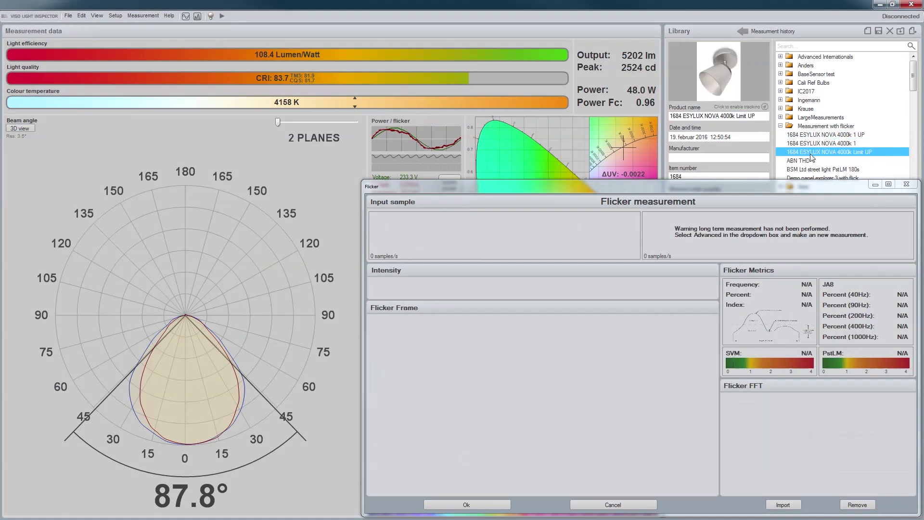
Browse the stored ABN THD, street light and Demo panel flicker results, ending on BSM Ltd street light PstLM 180s.
{"action": "left_click", "coordinate": [809, 162]}
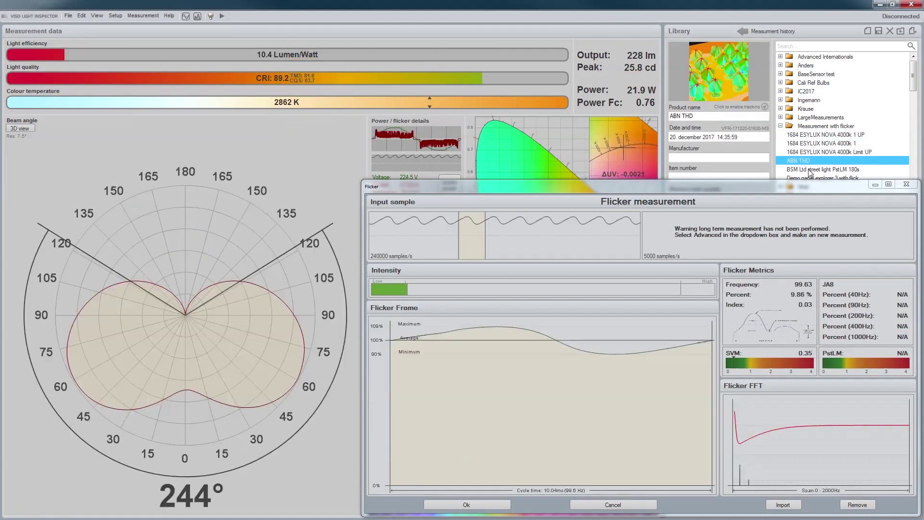
{"action": "left_click", "coordinate": [810, 170]}
{"action": "left_click", "coordinate": [812, 178]}
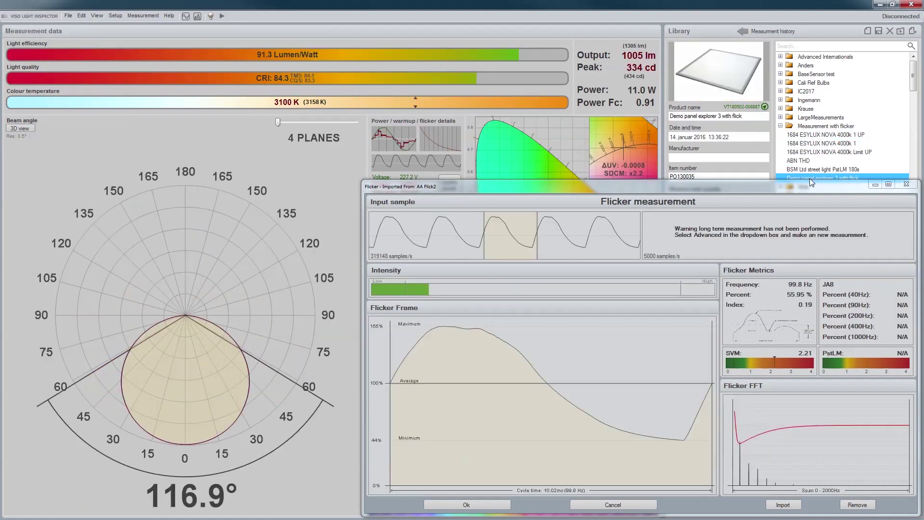
{"action": "left_click", "coordinate": [809, 171]}
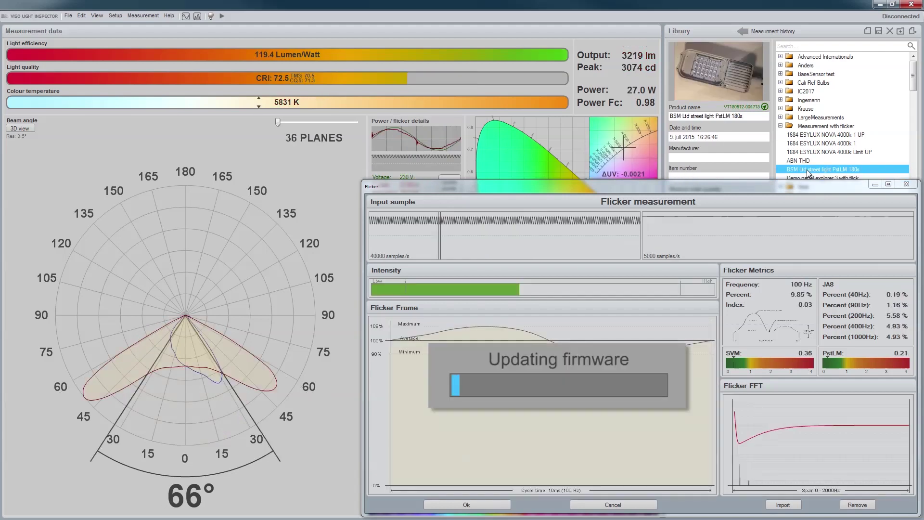